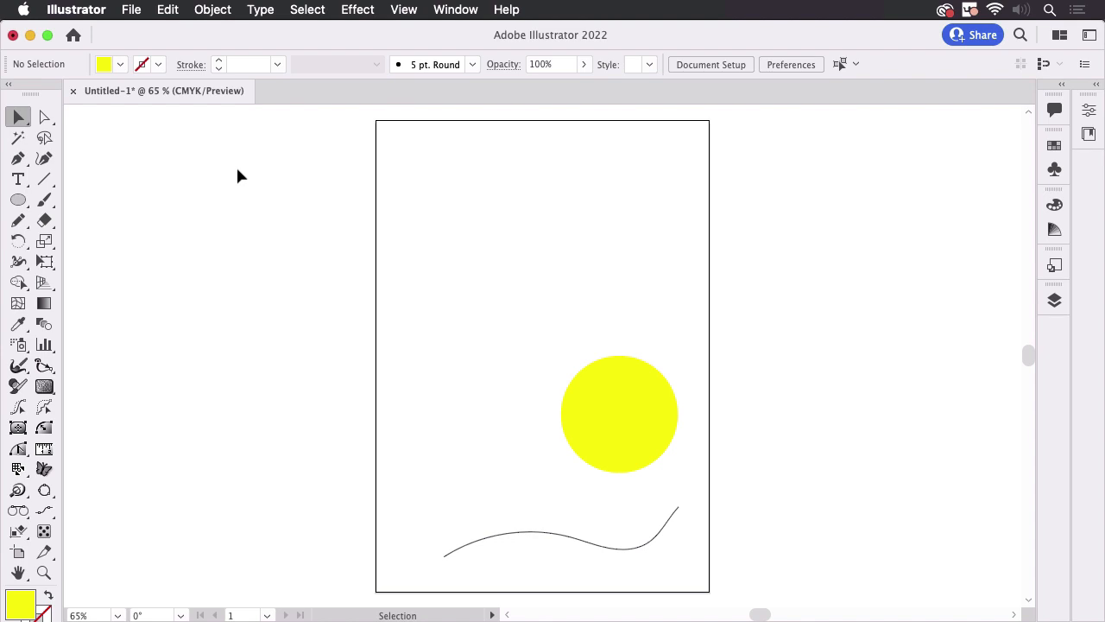
Add a line of placeholder point type near the top of the artboard and a small area type box beneath it.
{"action": "left_click", "coordinate": [23, 189]}
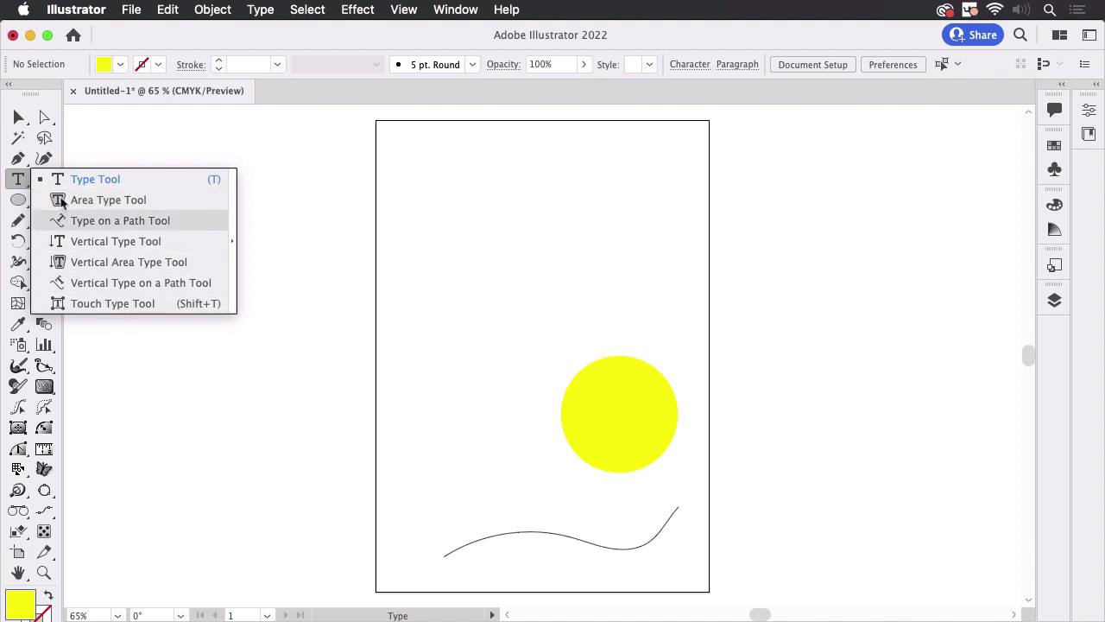
{"action": "left_click", "coordinate": [20, 182]}
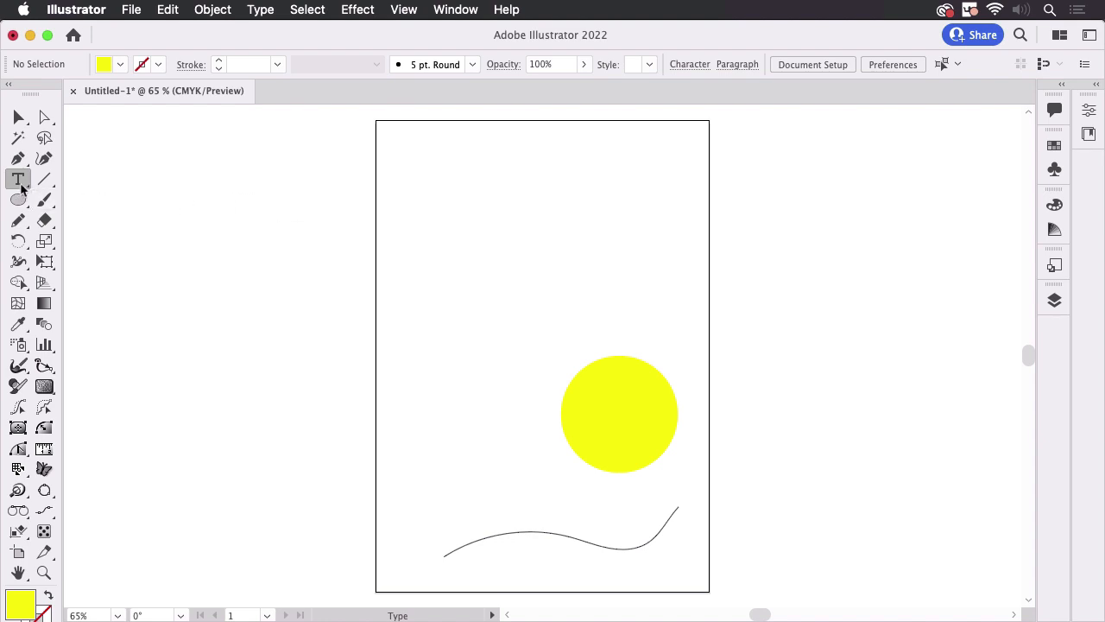
{"action": "left_click", "coordinate": [446, 163]}
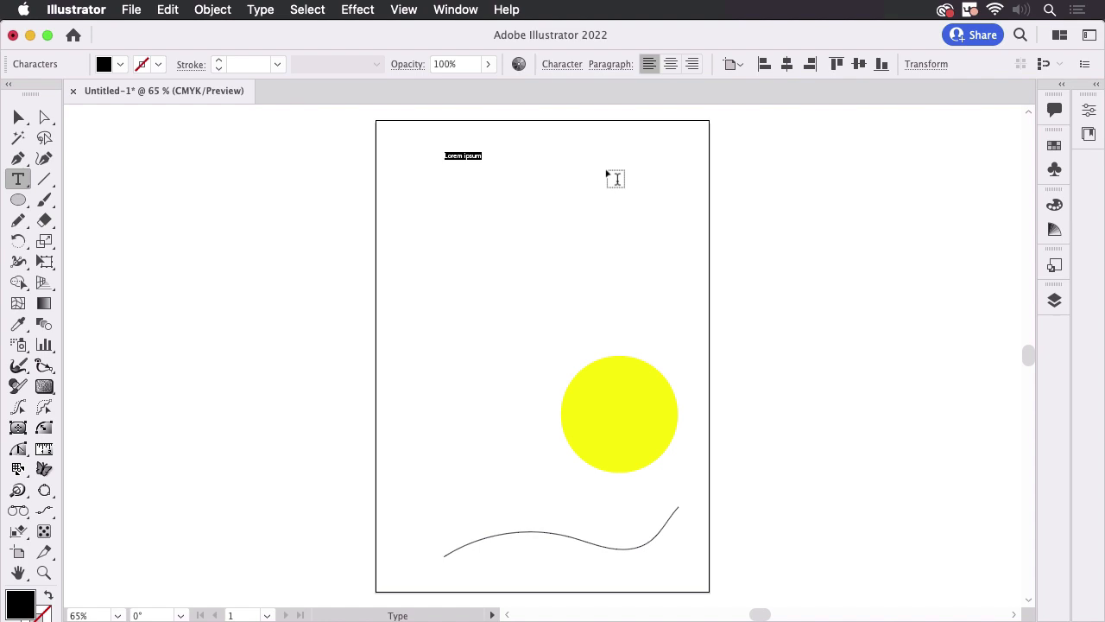
{"action": "left_click", "coordinate": [446, 195]}
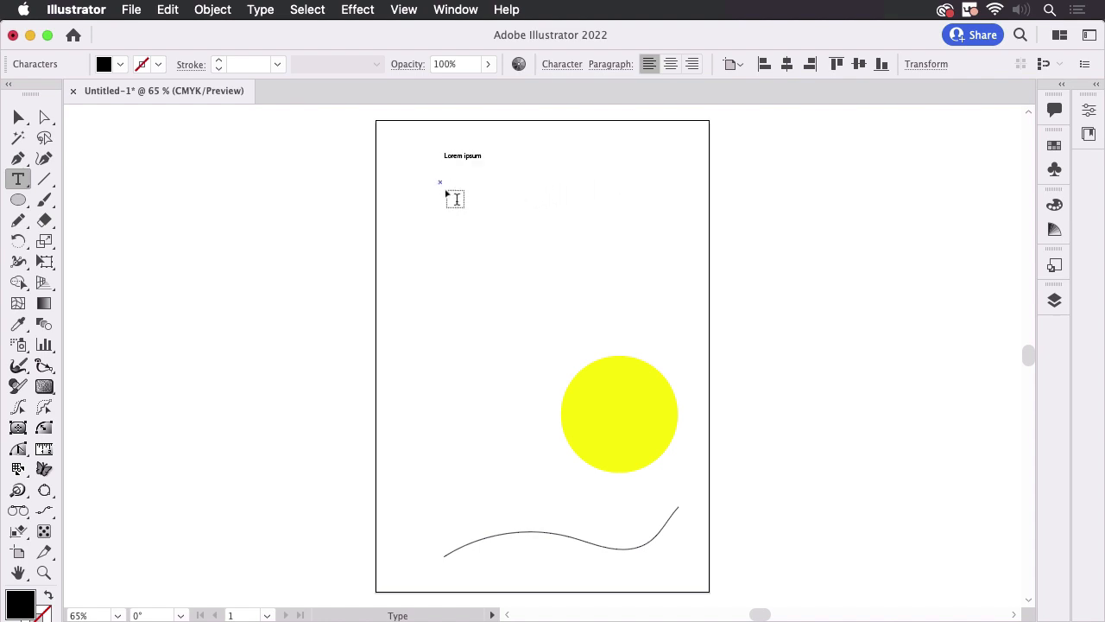
{"action": "left_click_drag", "start_coordinate": [455, 199], "coordinate": [509, 231]}
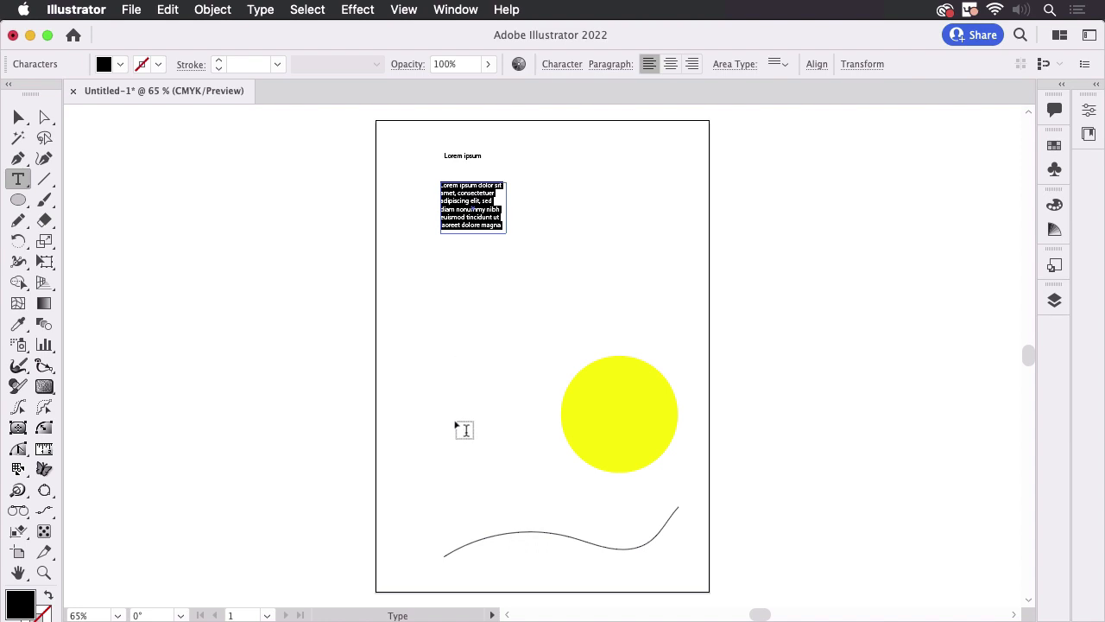
Try placing type along the wavy path and inside the yellow circle, and undo both.
{"action": "left_click", "coordinate": [455, 548]}
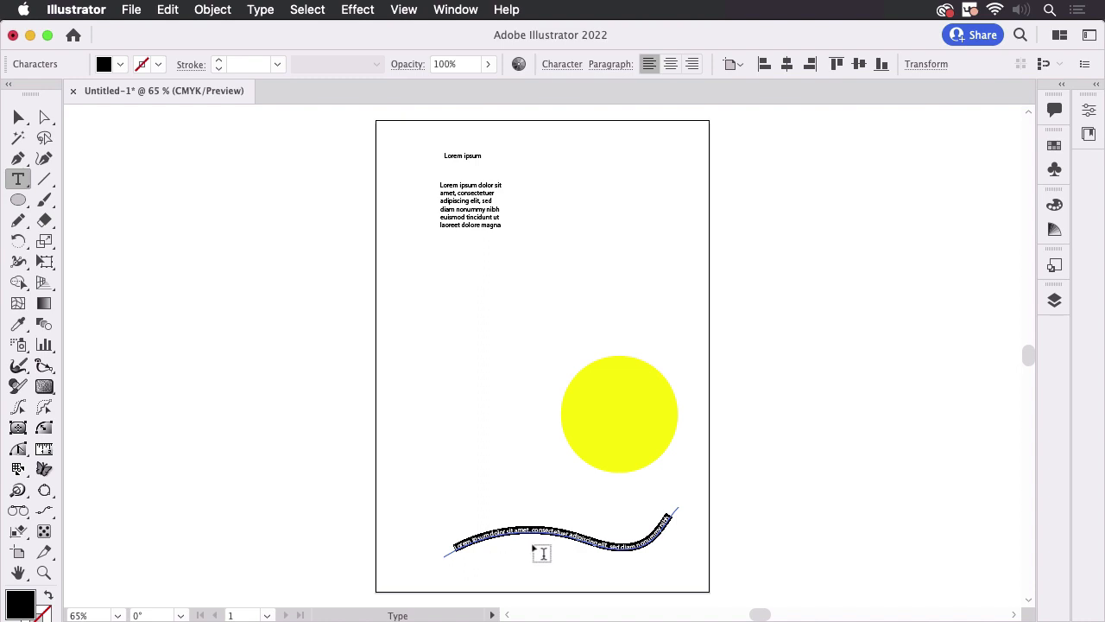
{"action": "left_click", "coordinate": [609, 371]}
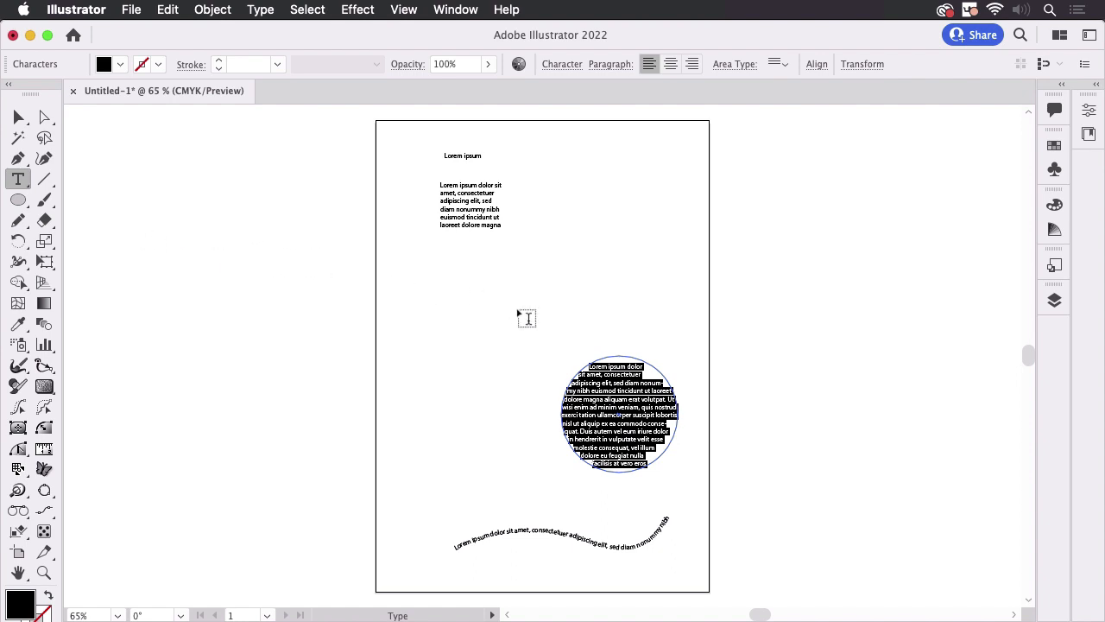
{"action": "key", "text": "super+z"}
{"action": "key", "text": "super+z"}
{"action": "key", "text": "super+z"}
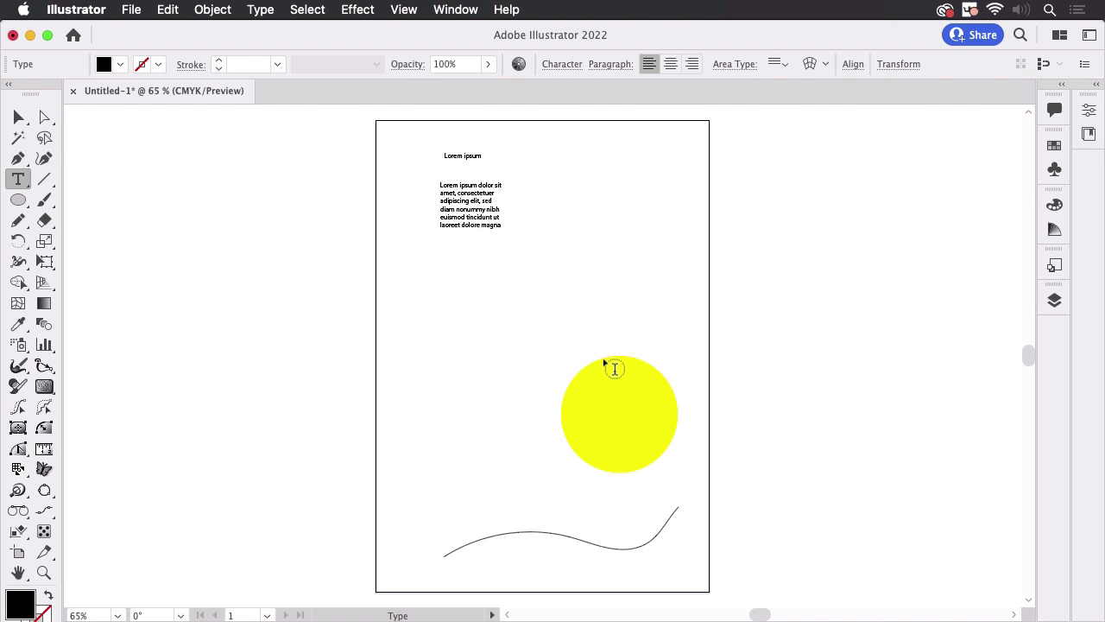
Run placeholder type along the yellow circle's outline and flow area type inside the open wavy path.
{"action": "left_click", "coordinate": [604, 355]}
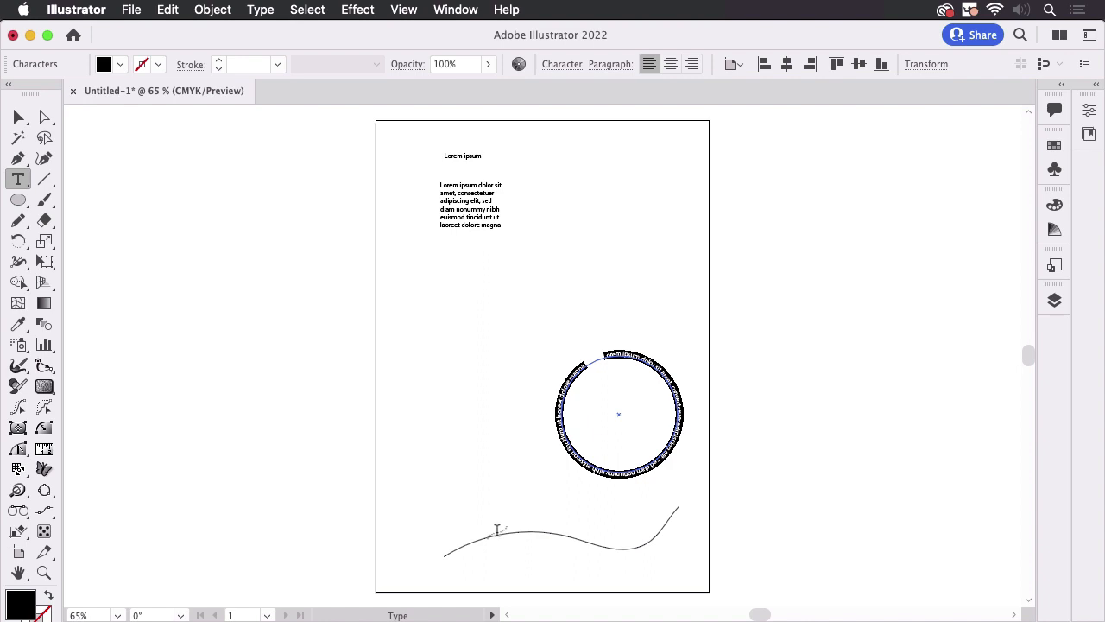
{"action": "key", "text": "space"}
{"action": "key", "text": "super"}
{"action": "left_click", "coordinate": [497, 537], "text": "super"}
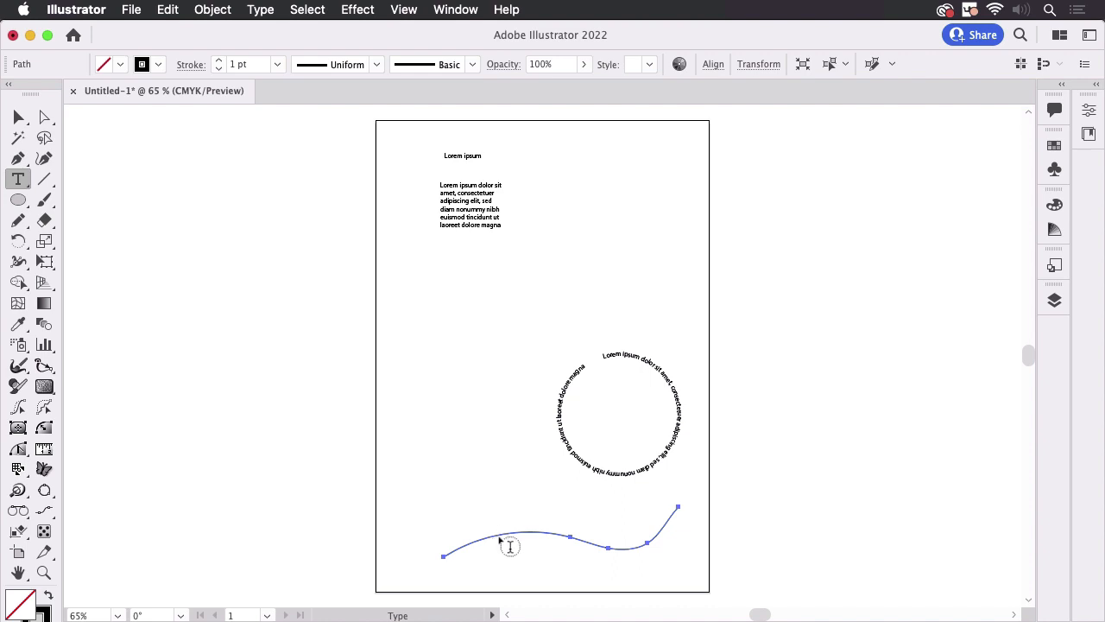
{"action": "left_click", "coordinate": [510, 547]}
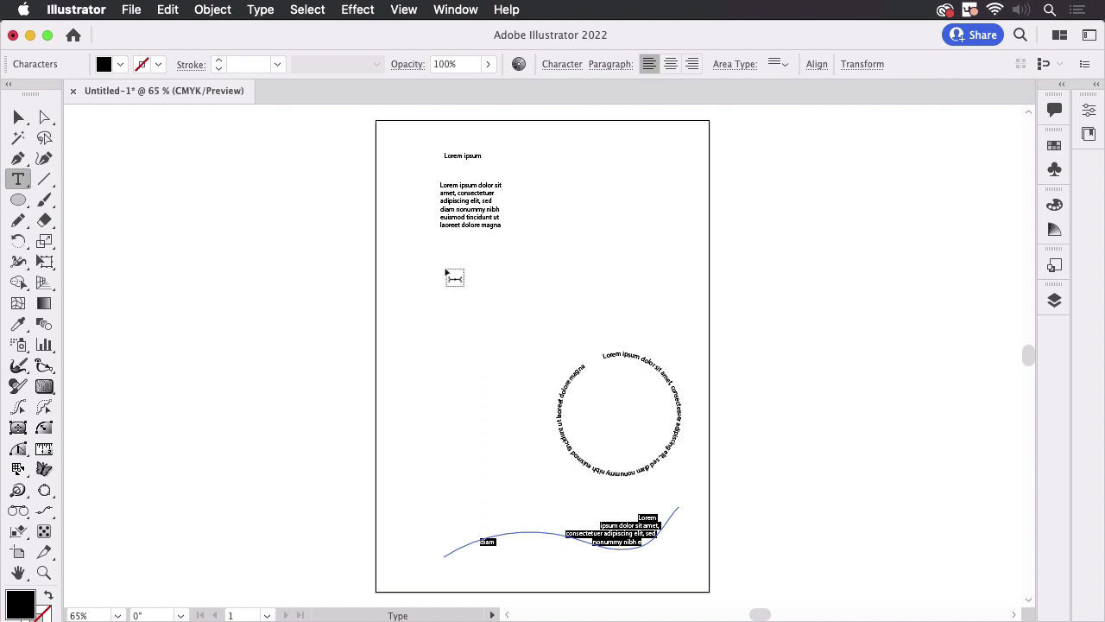
{"action": "key", "text": "Escape"}
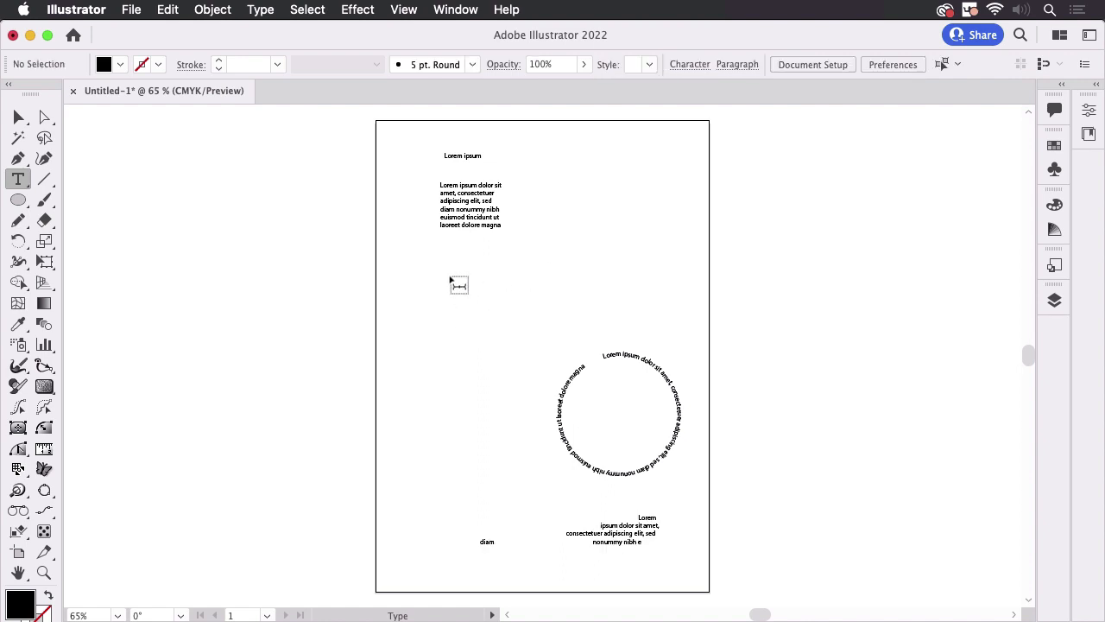
Add a vertical point type line below the paragraph and a vertical area type box beside it.
{"action": "left_click", "coordinate": [445, 277]}
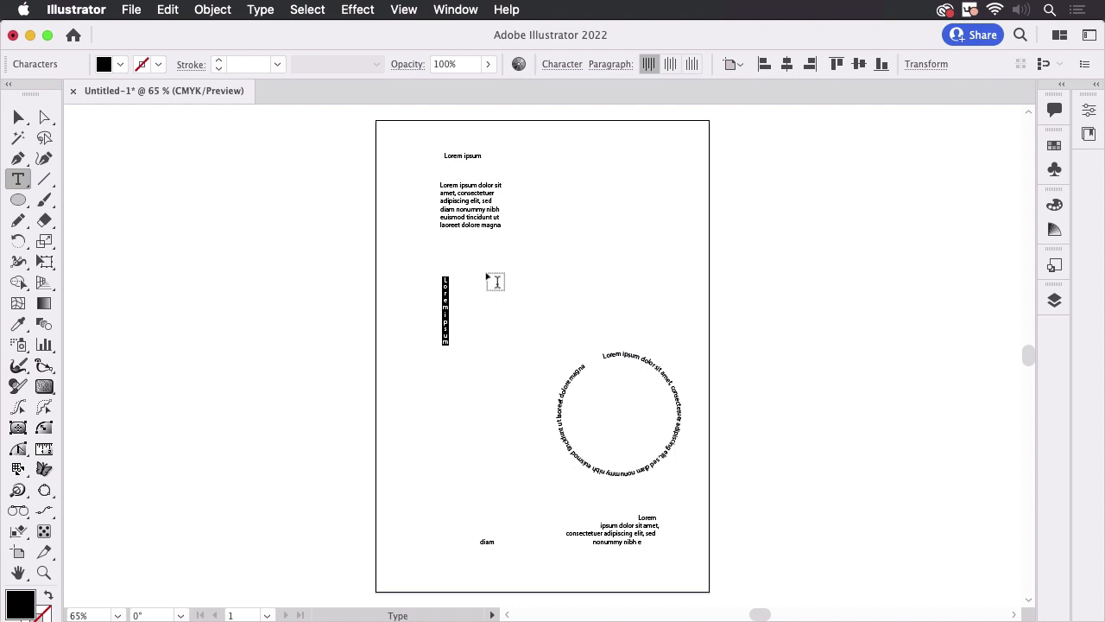
{"action": "left_click_drag", "start_coordinate": [493, 281], "coordinate": [563, 349]}
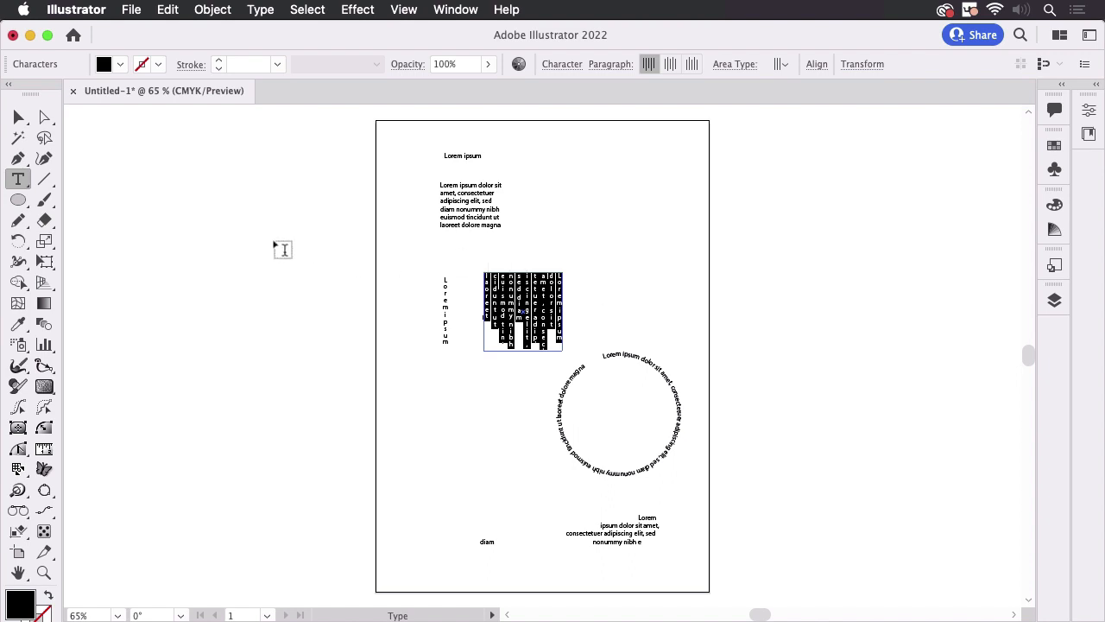
Draw a freehand wavy path with the Pencil tool beside the top paragraph and run vertical type along it.
{"action": "left_click", "coordinate": [18, 220]}
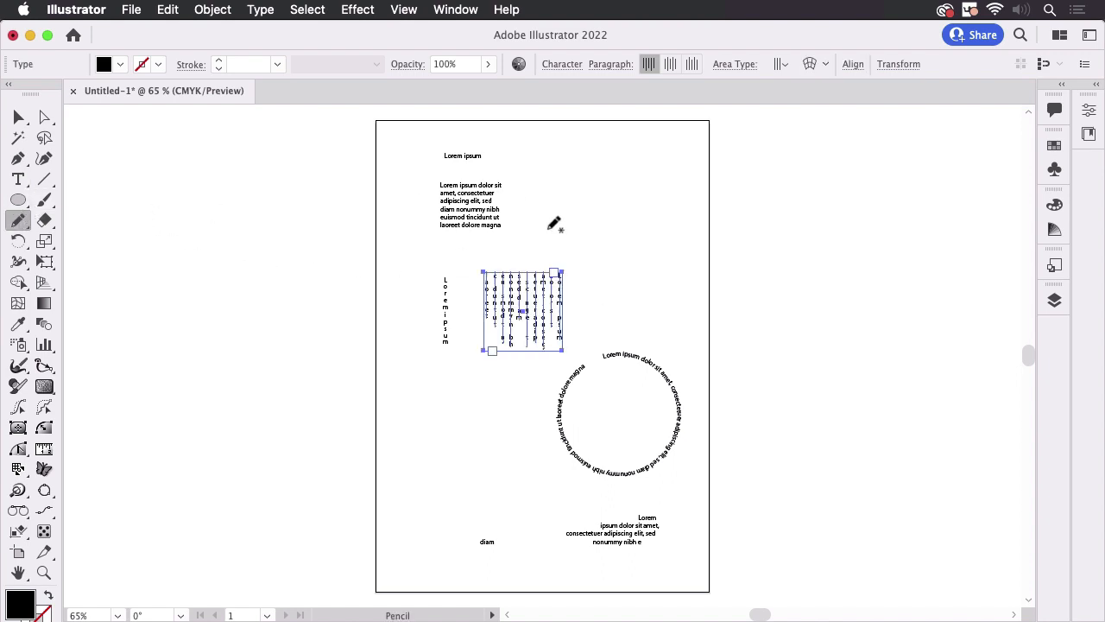
{"action": "mouse_move", "coordinate": [537, 241]}
{"action": "left_mouse_down"}
{"action": "mouse_move", "coordinate": [714, 238]}
{"action": "mouse_move", "coordinate": [728, 186]}
{"action": "left_mouse_up"}
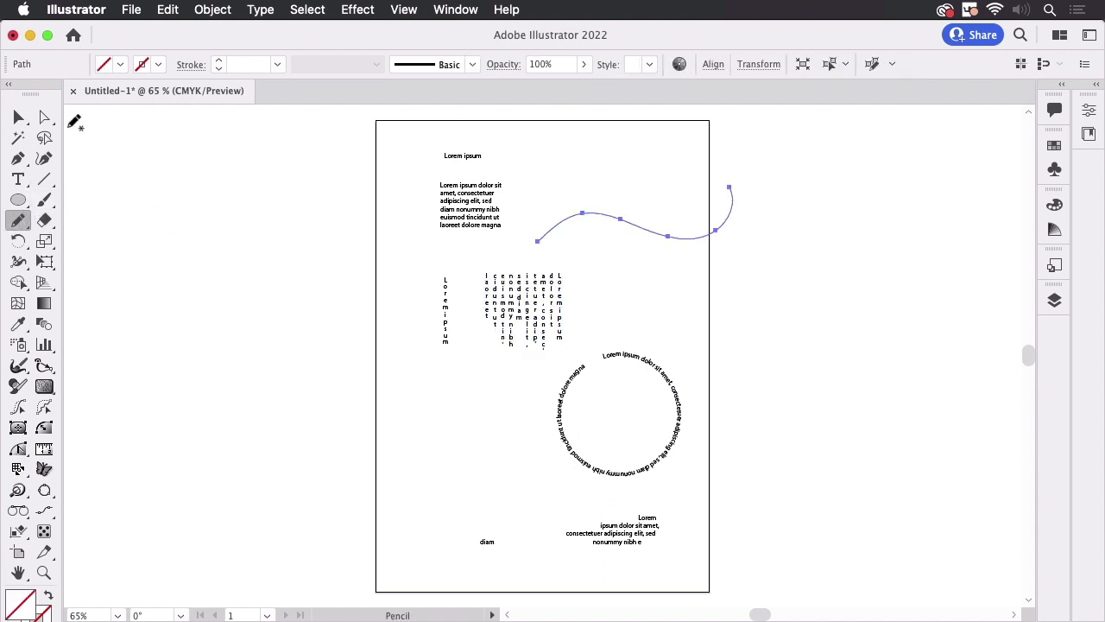
{"action": "left_click", "coordinate": [18, 181]}
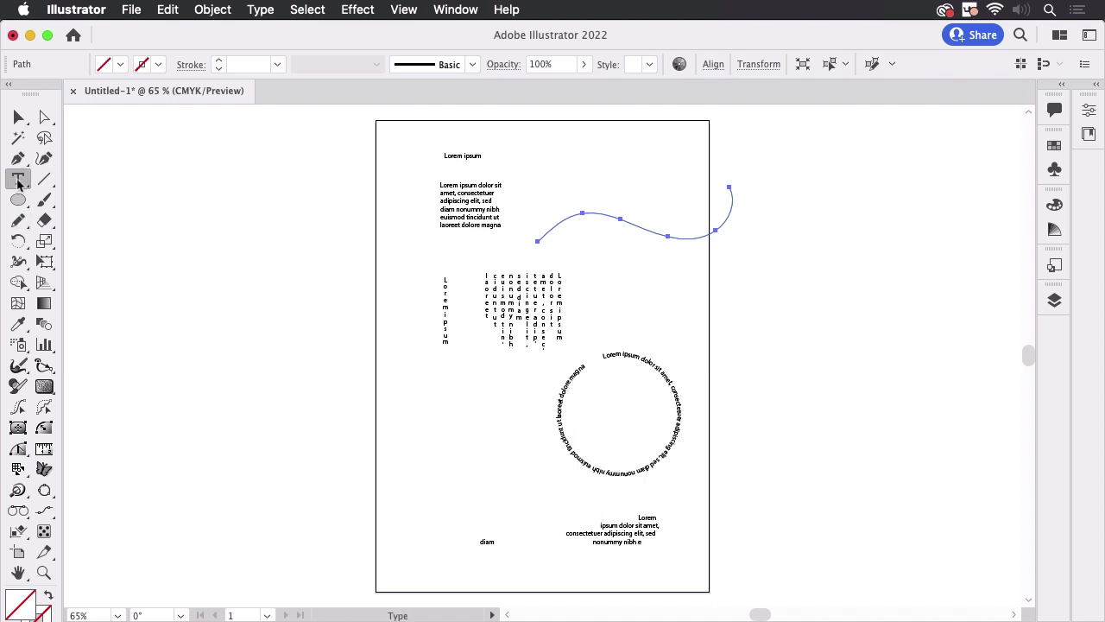
{"action": "left_click", "coordinate": [549, 231]}
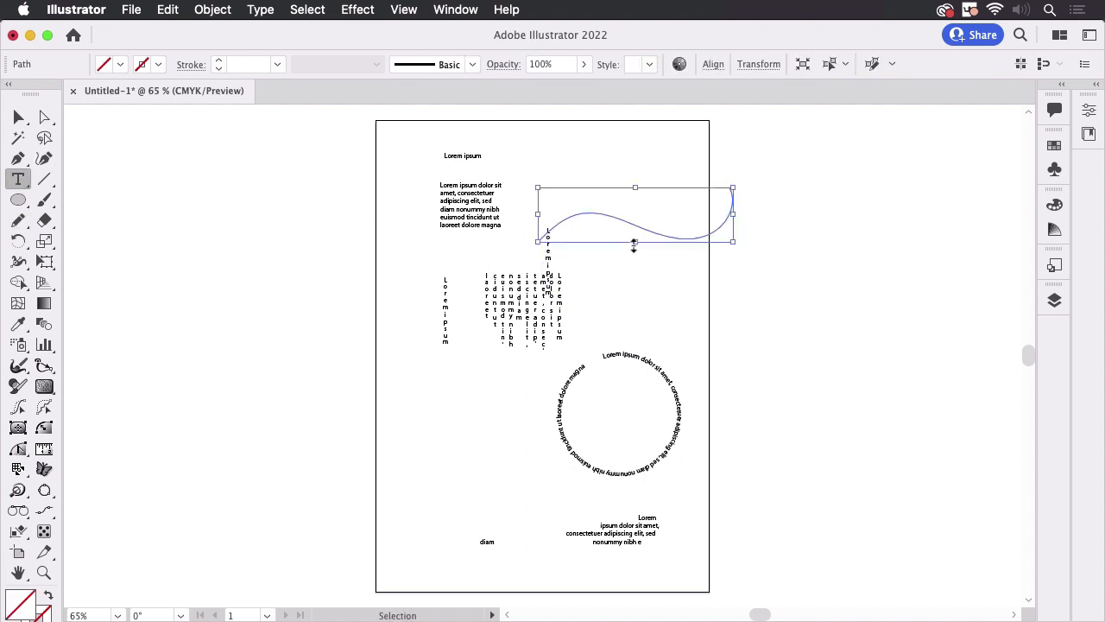
{"action": "left_click", "coordinate": [595, 214]}
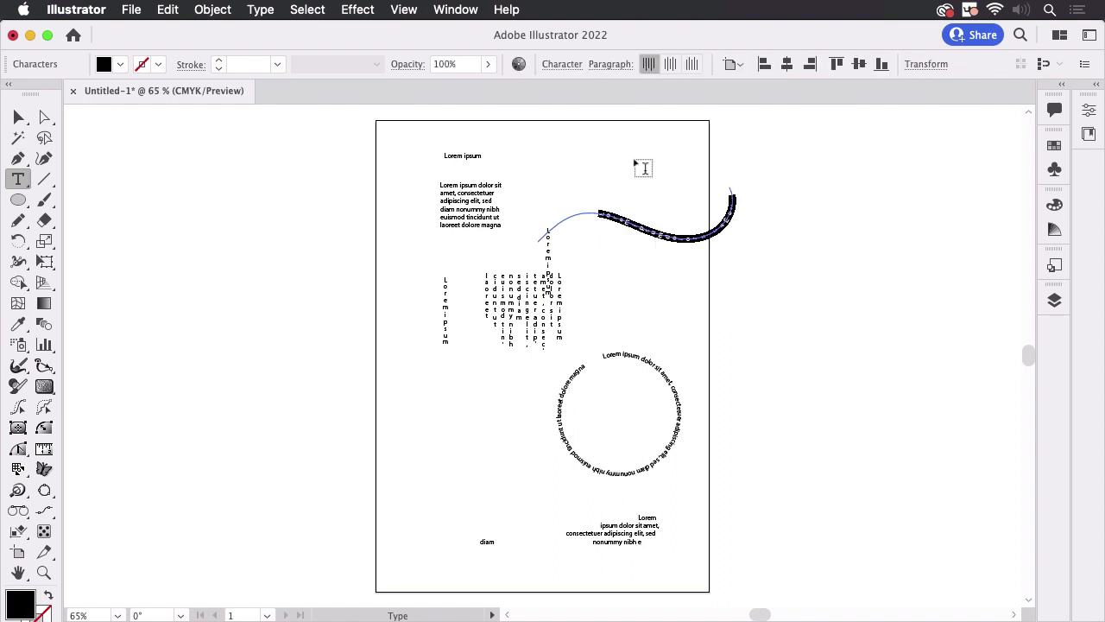
{"action": "left_click", "coordinate": [501, 397], "text": "super"}
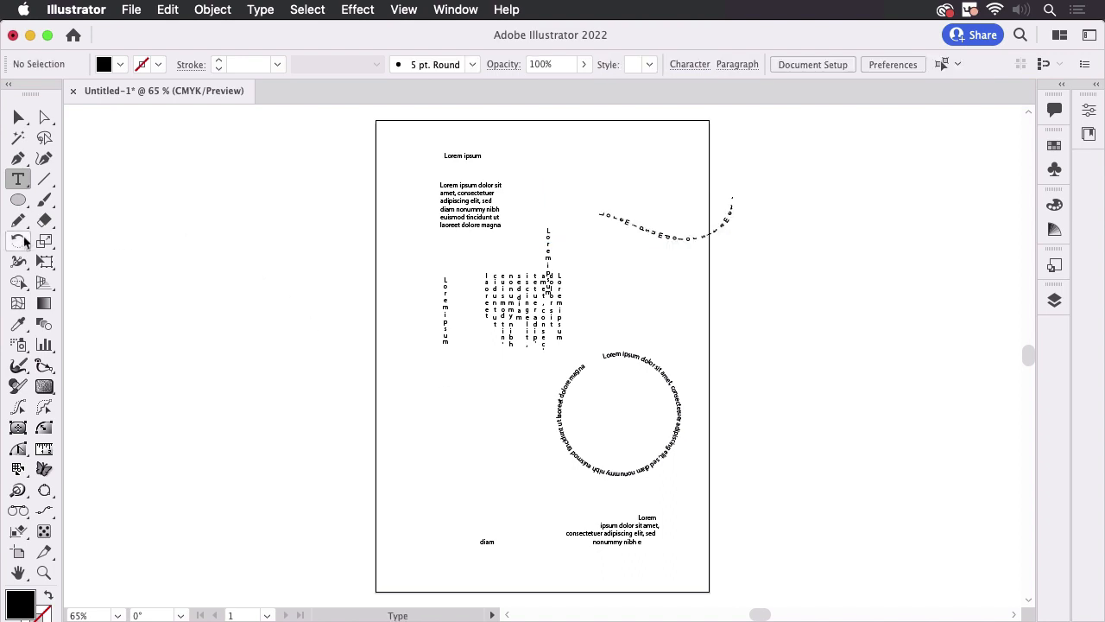
Draw a circle about 68 mm in diameter beside the circular text and fill it with vertical area type.
{"action": "left_click", "coordinate": [18, 200]}
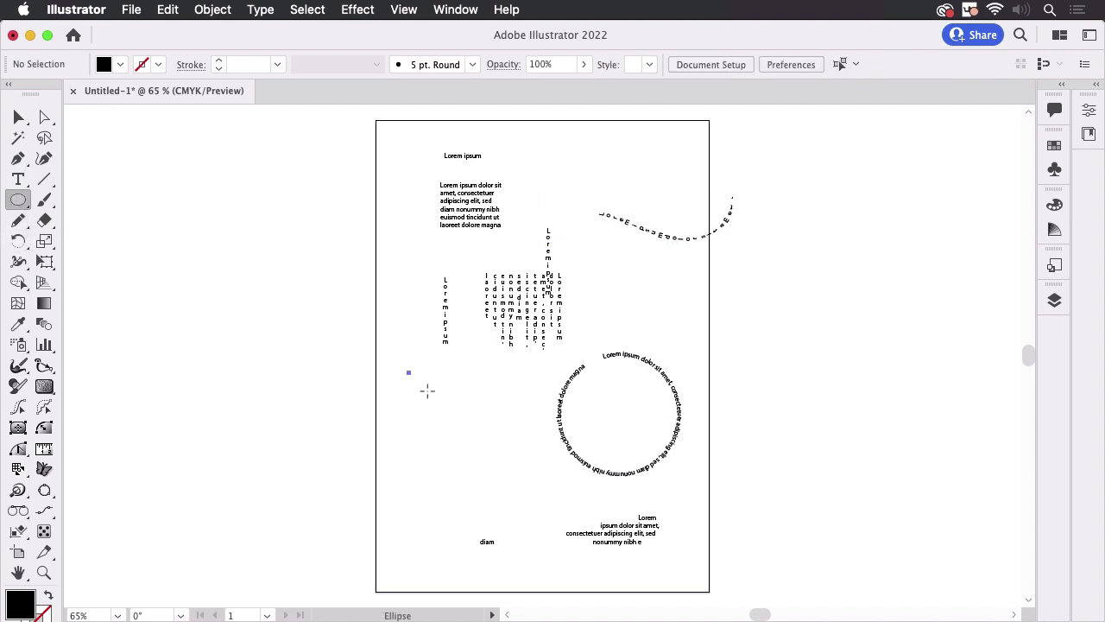
{"action": "left_click_drag", "start_coordinate": [408, 372], "coordinate": [518, 456]}
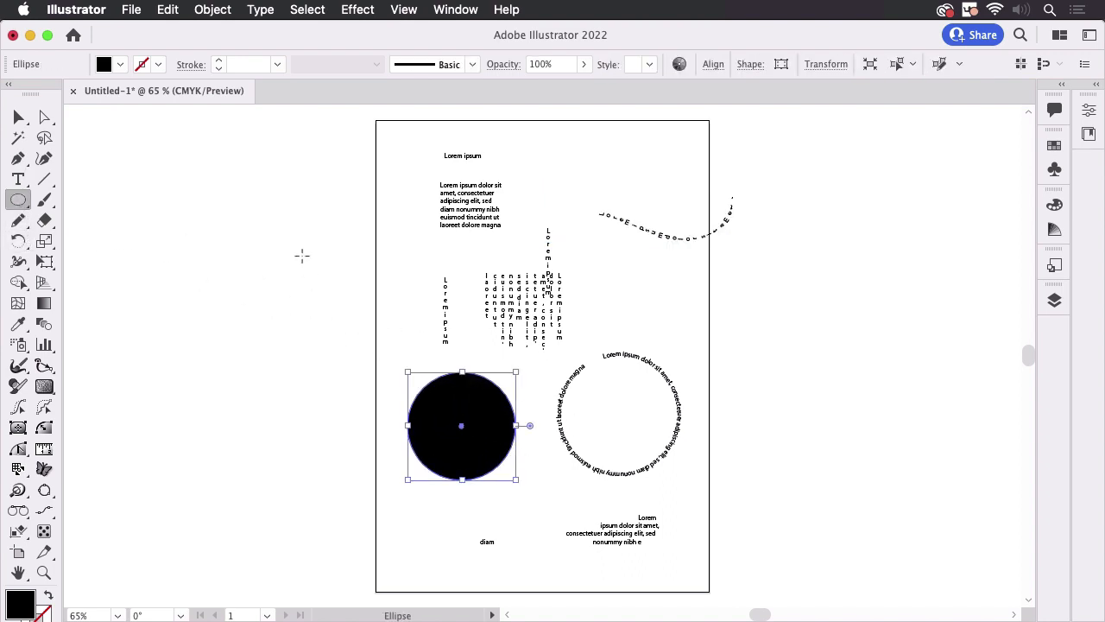
{"action": "left_click", "coordinate": [17, 179]}
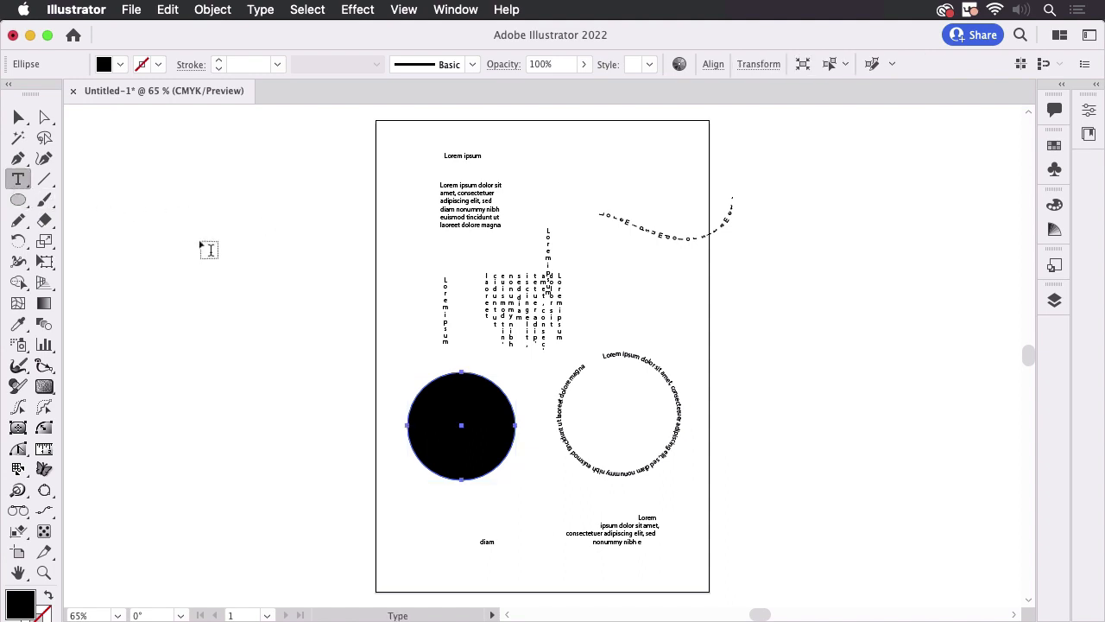
{"action": "left_click", "coordinate": [457, 385]}
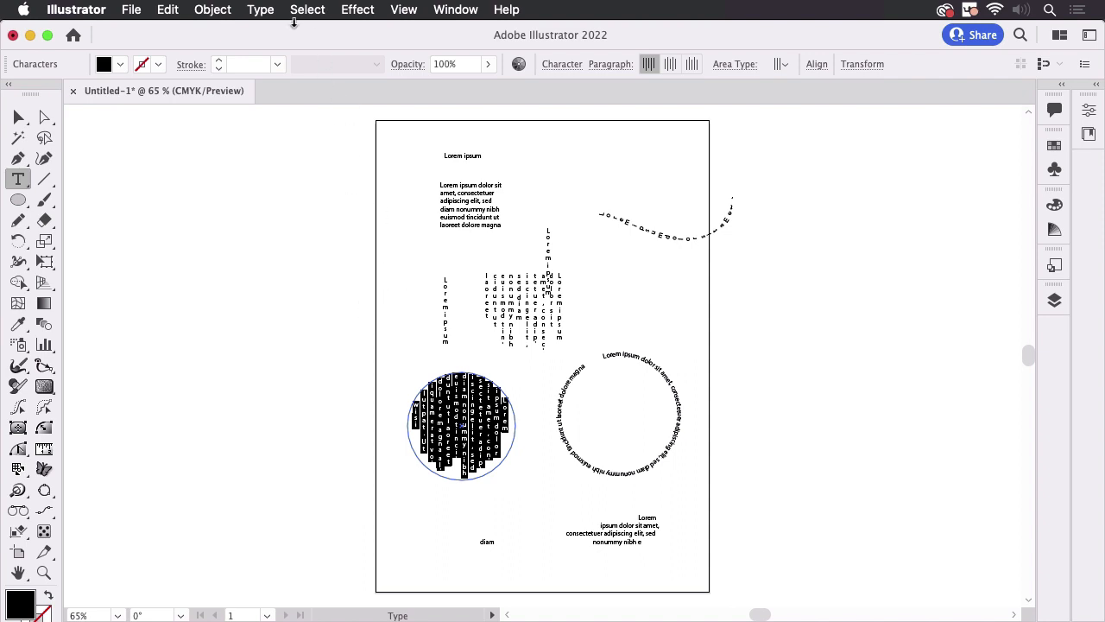
Review the Area Type Options for the text inside the circle without changing anything.
{"action": "left_click", "coordinate": [261, 10]}
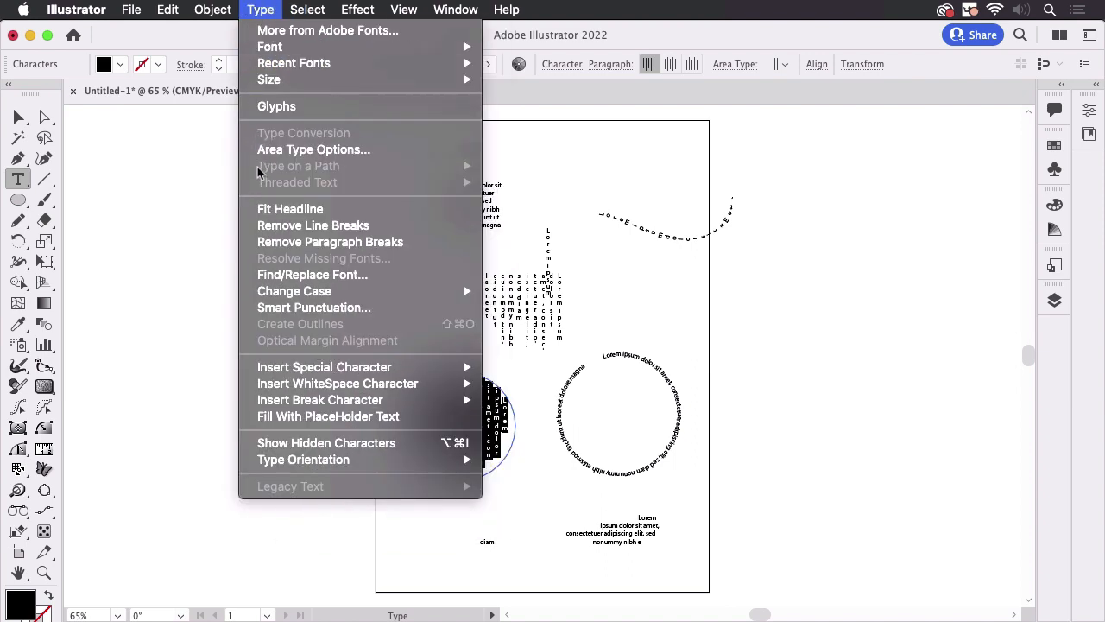
{"action": "left_click", "coordinate": [276, 8]}
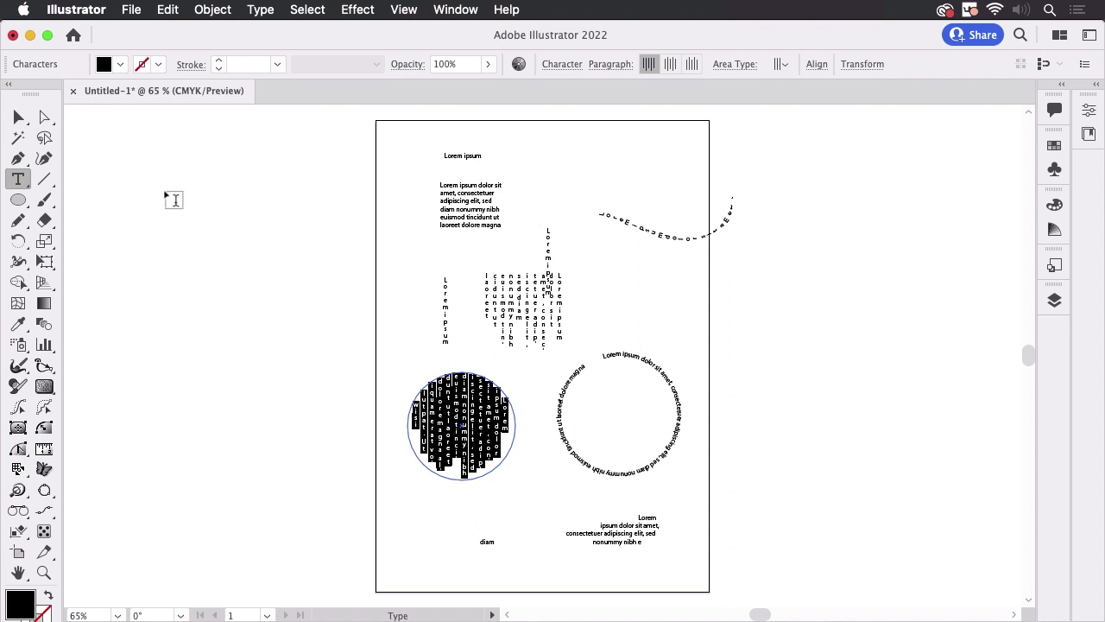
{"action": "double_click", "coordinate": [18, 179]}
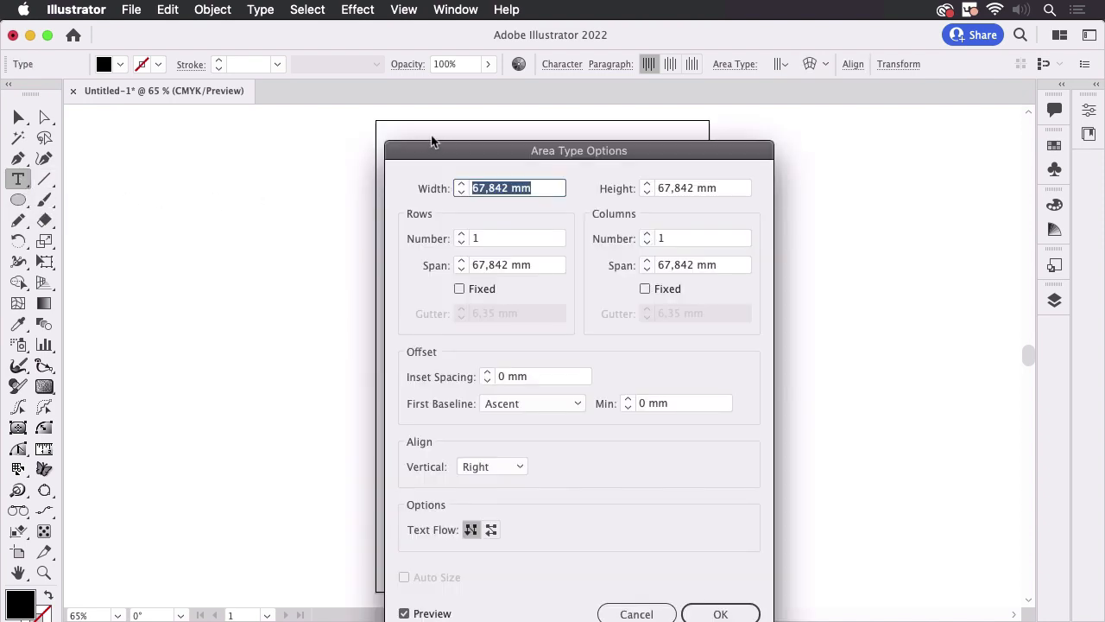
{"action": "left_click_drag", "start_coordinate": [481, 145], "coordinate": [399, 77]}
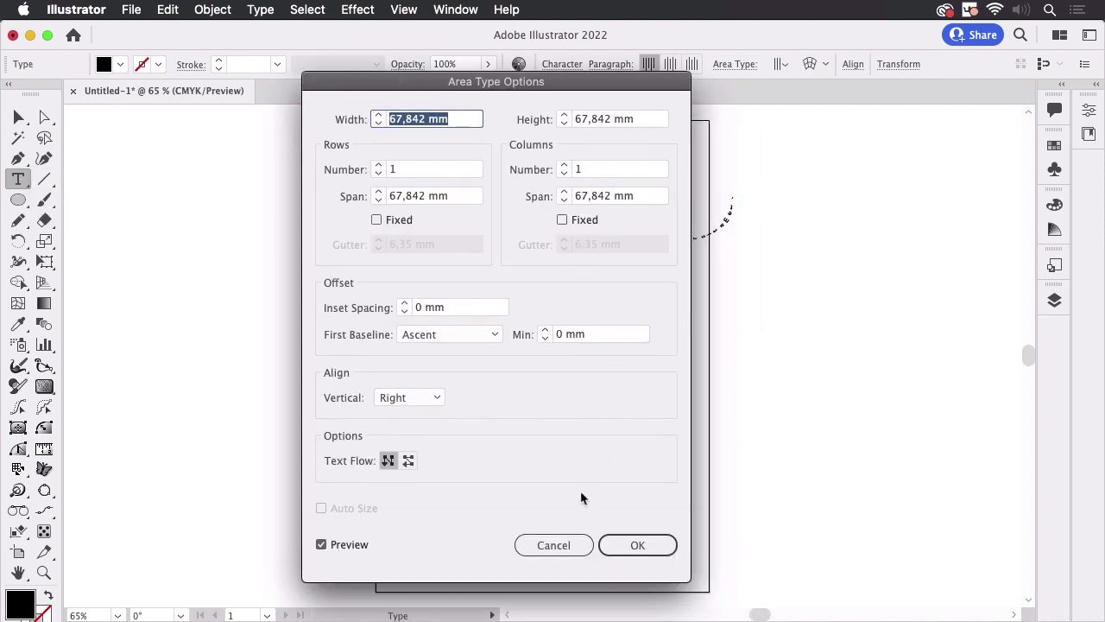
{"action": "left_click", "coordinate": [557, 545]}
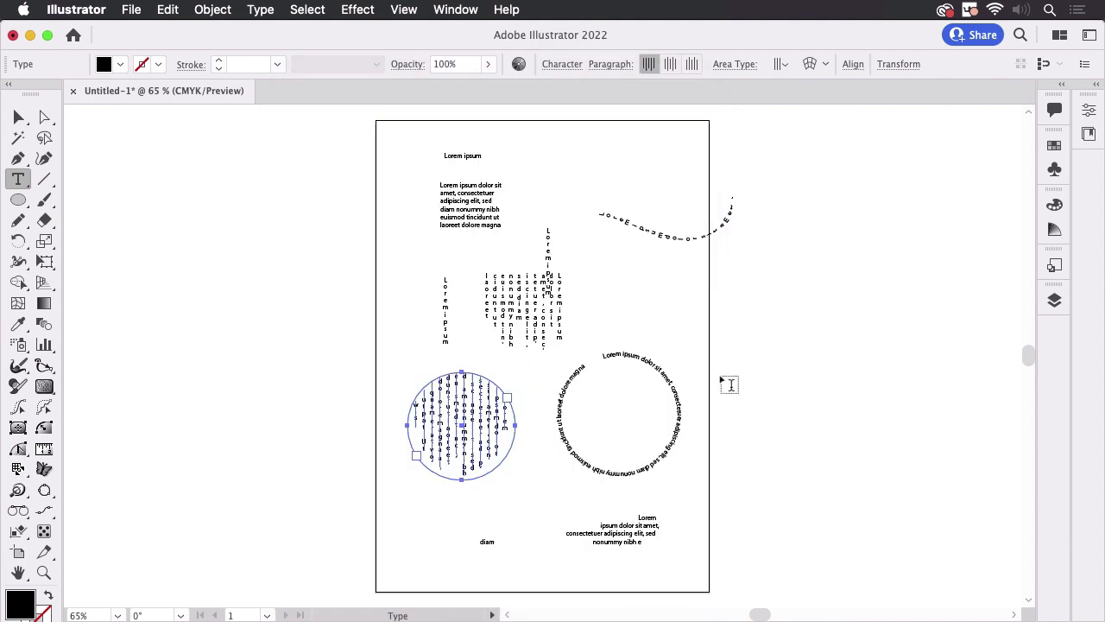
Review the Type on a Path Options for the vertical text on the freehand path without changing anything.
{"action": "key", "text": "super"}
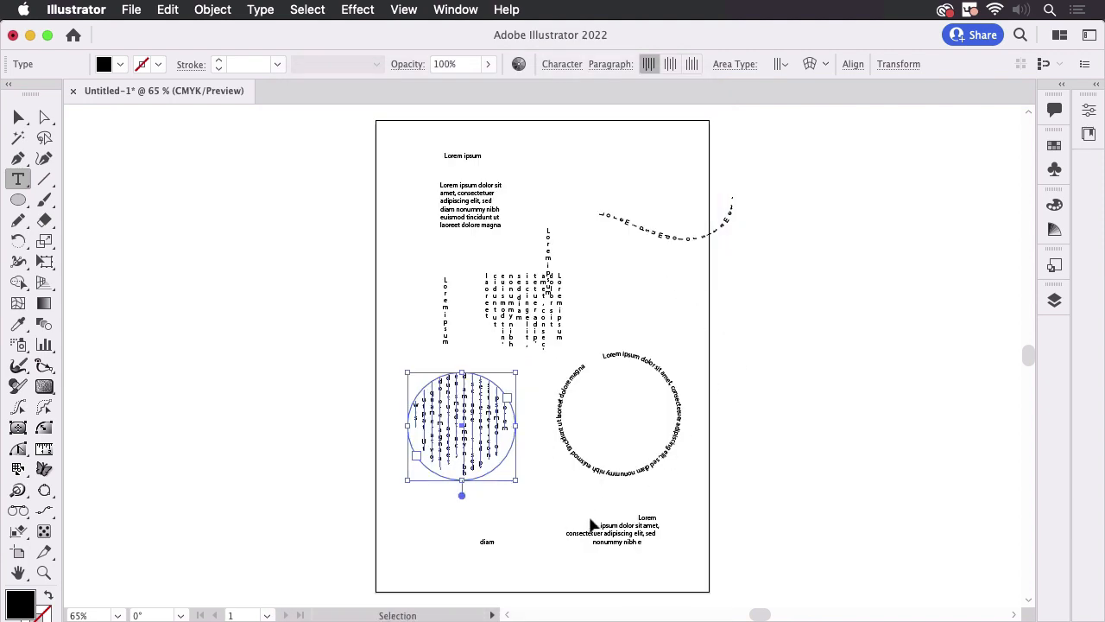
{"action": "left_click", "coordinate": [643, 235], "text": "super"}
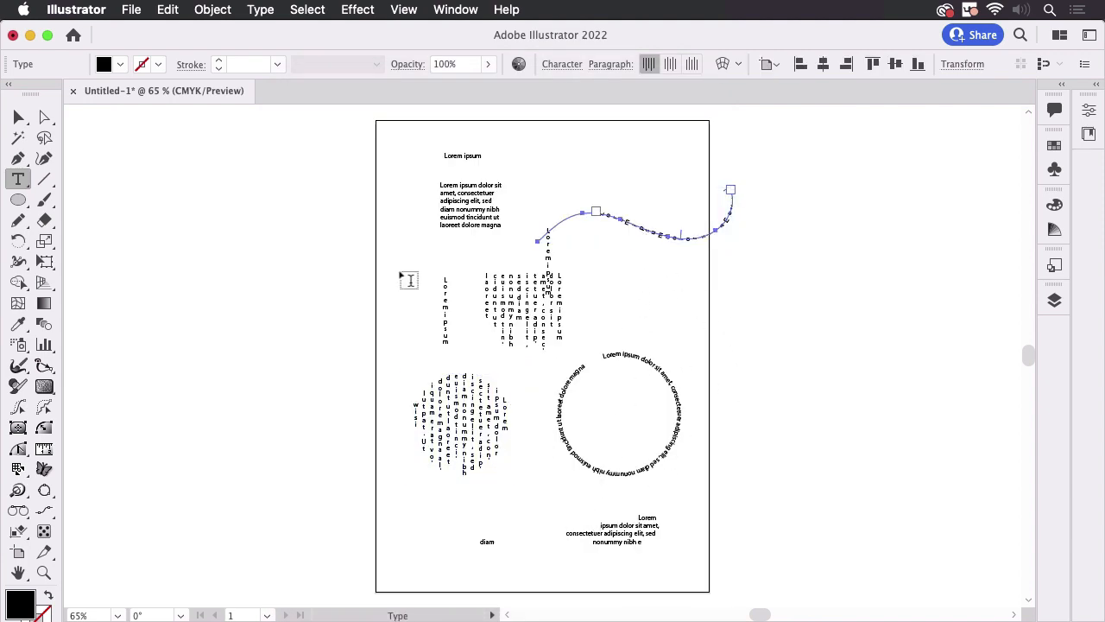
{"action": "double_click", "coordinate": [18, 179]}
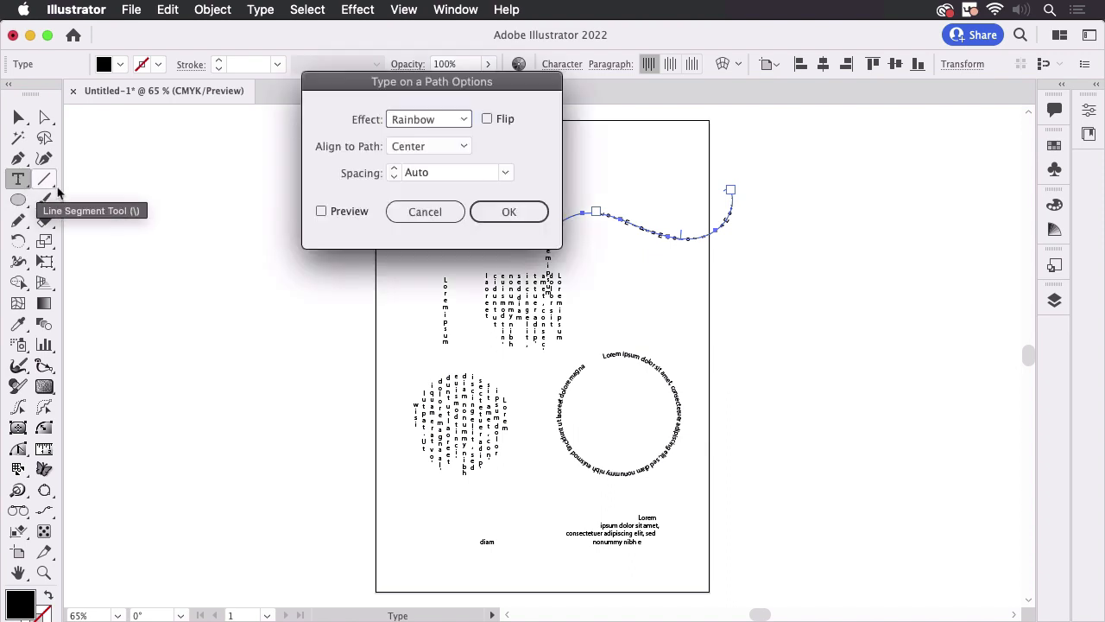
{"action": "left_click", "coordinate": [438, 218]}
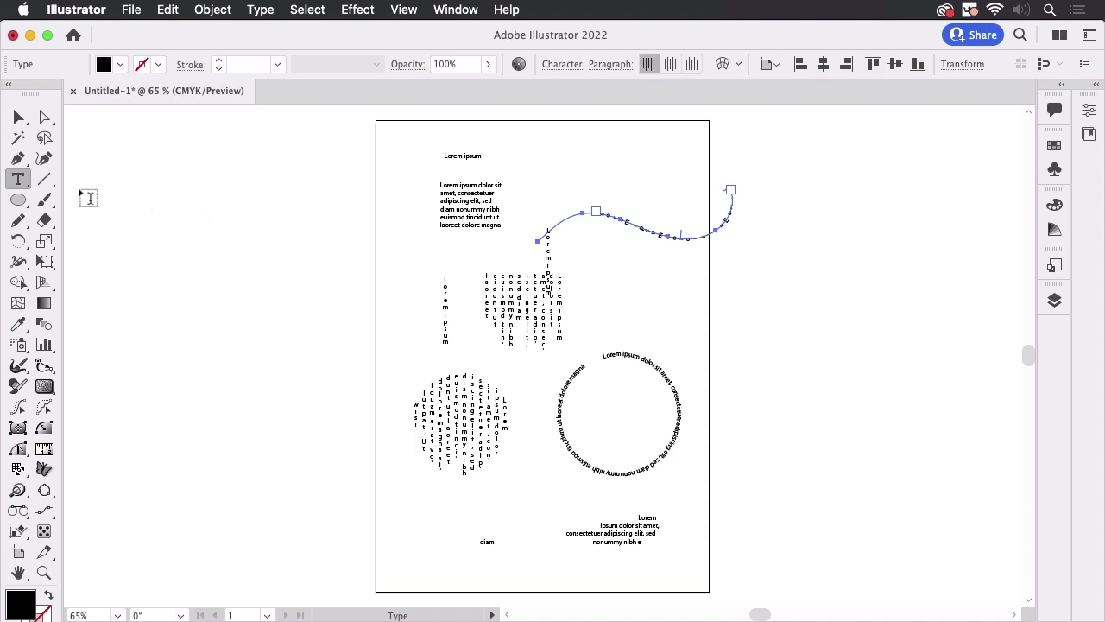
Switch to the Touch Type tool for adjusting single characters in the "Lorem ipsum" line at the artboard's top.
{"action": "left_click", "coordinate": [18, 179]}
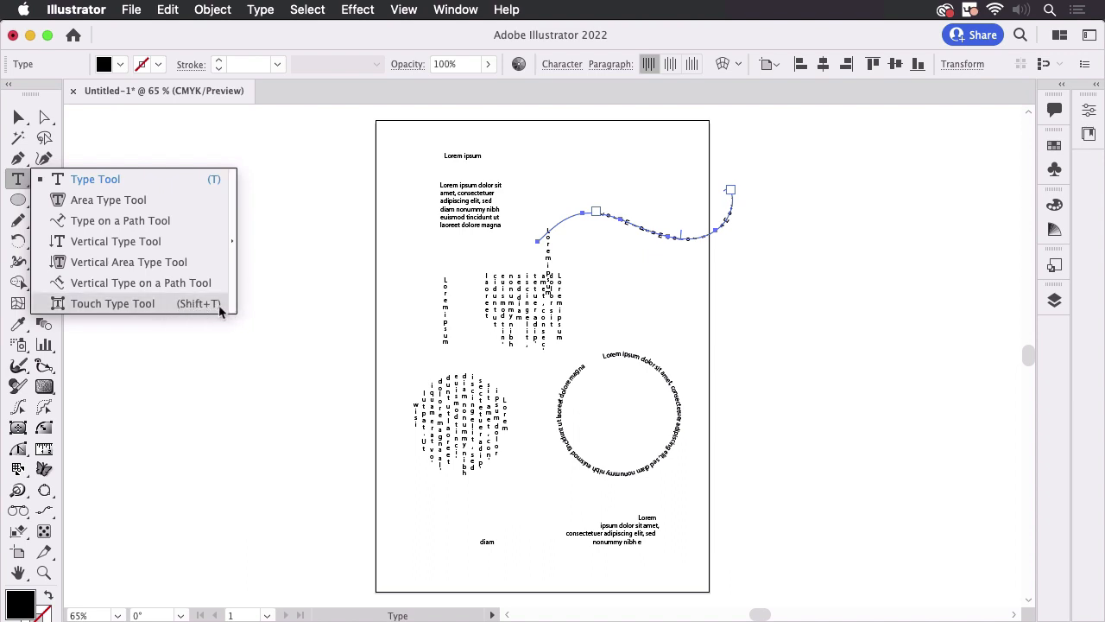
{"action": "left_click", "coordinate": [161, 305]}
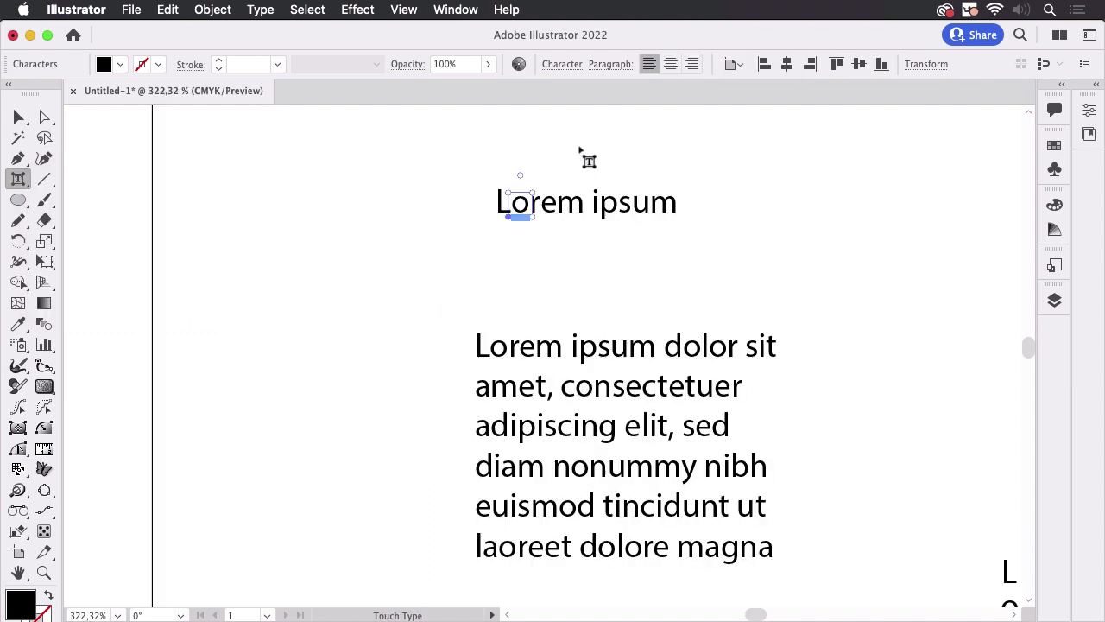